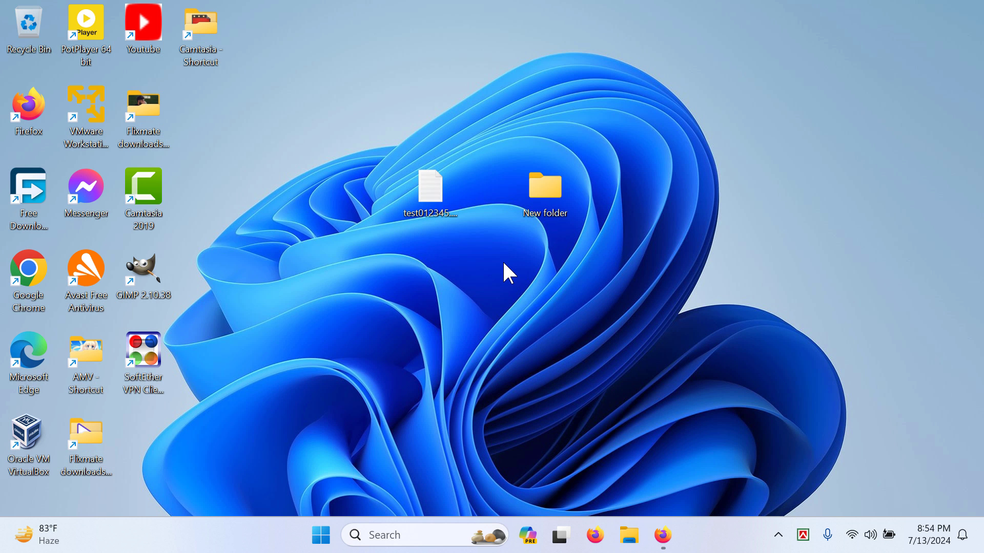
# Open the Start menu to show the pinned apps, including Spotify
pyautogui.click(321, 535)
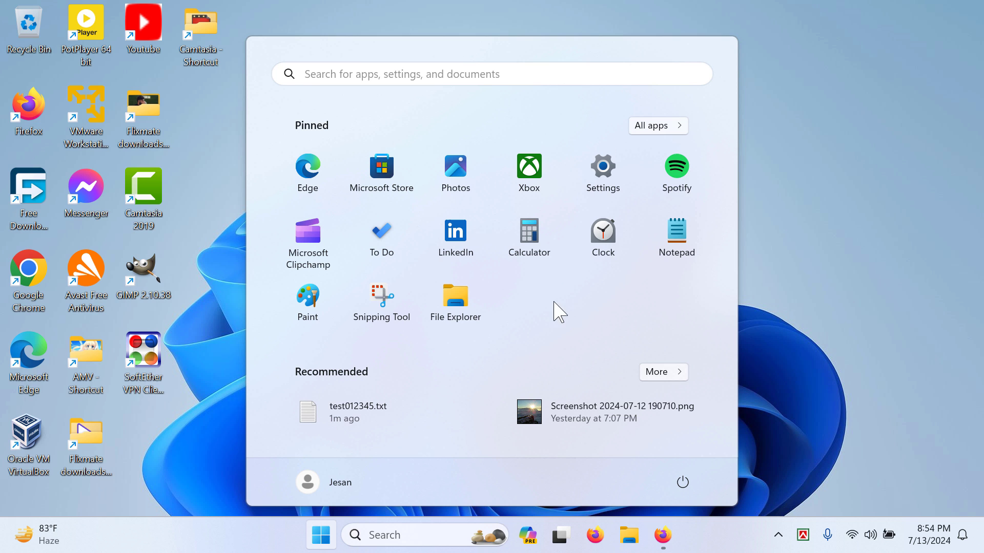
# Remove Spotify from the Pinned section using 'Unpin from Start'
pyautogui.rightClick(690, 170)
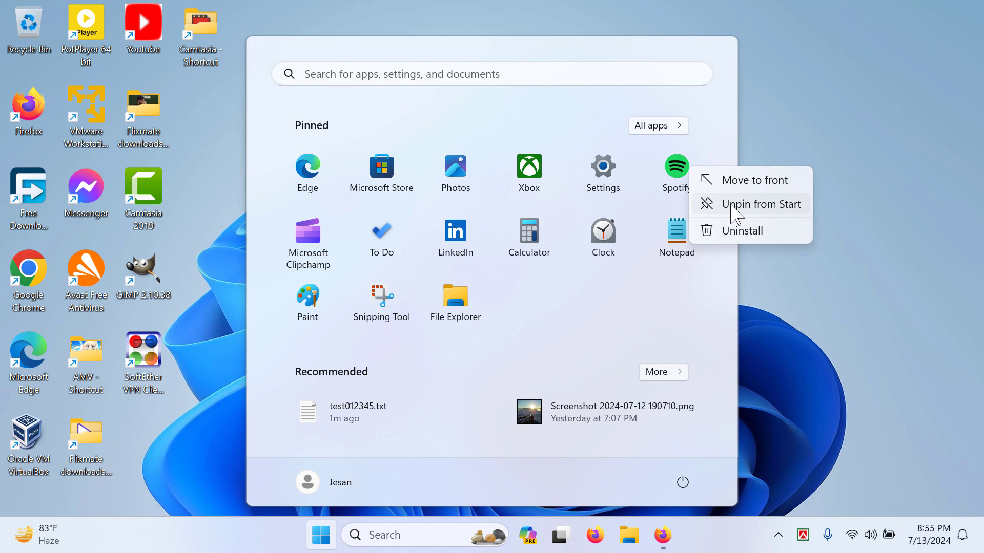
pyautogui.click(708, 206)
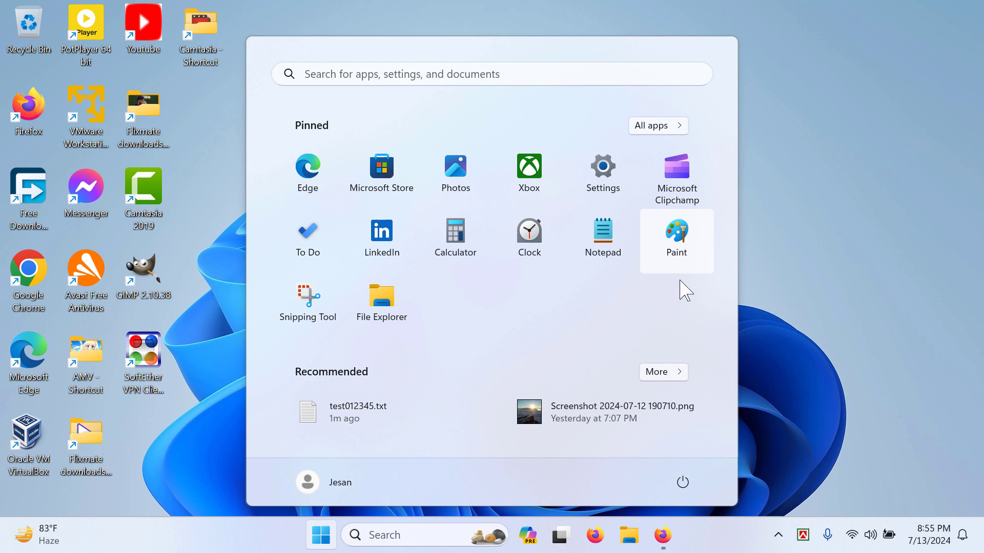
# Close and reopen Start to confirm Spotify is no longer pinned, then close it
pyautogui.click(822, 208)
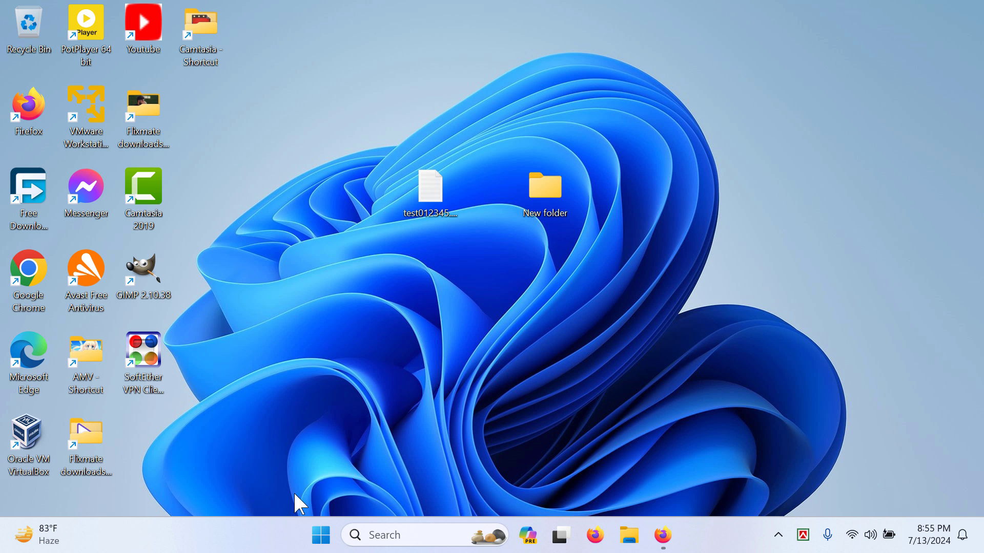
pyautogui.click(322, 535)
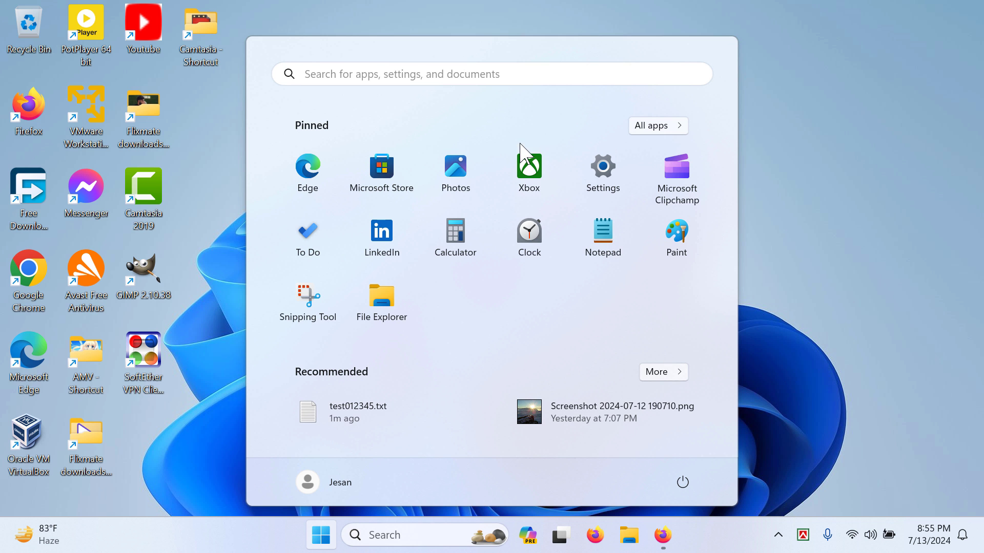
pyautogui.click(853, 215)
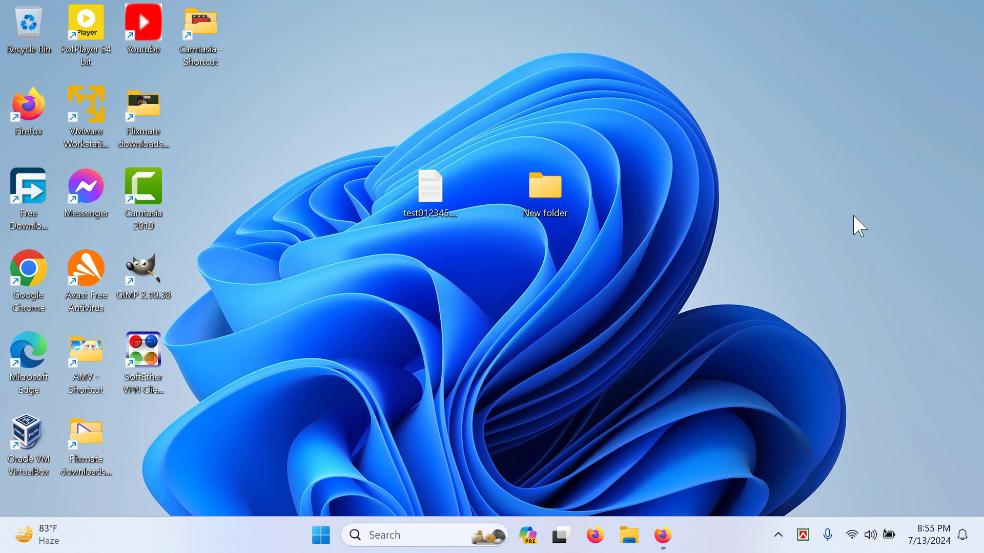